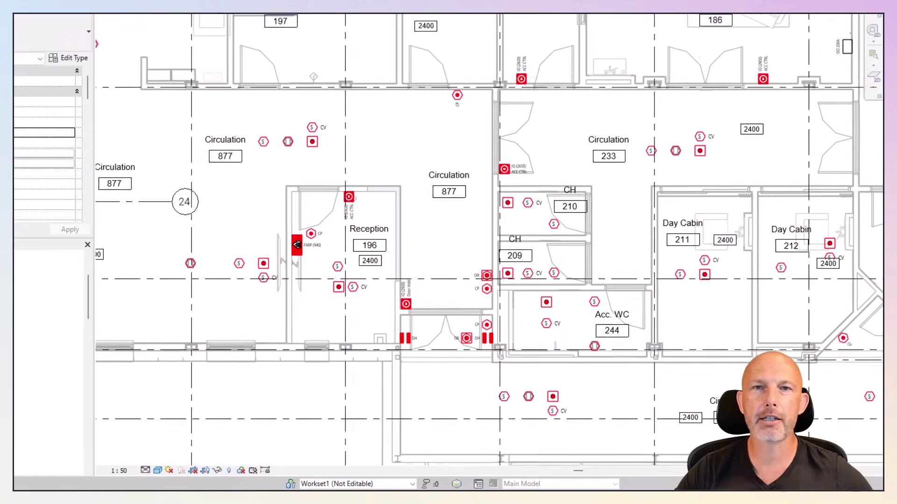
- Place a FARP-Fire Alarm Repeater Panel on the Reception wall directly beside the call point in the 00_FA-RCP ceiling plan
scroll(489, 237, up, 5)
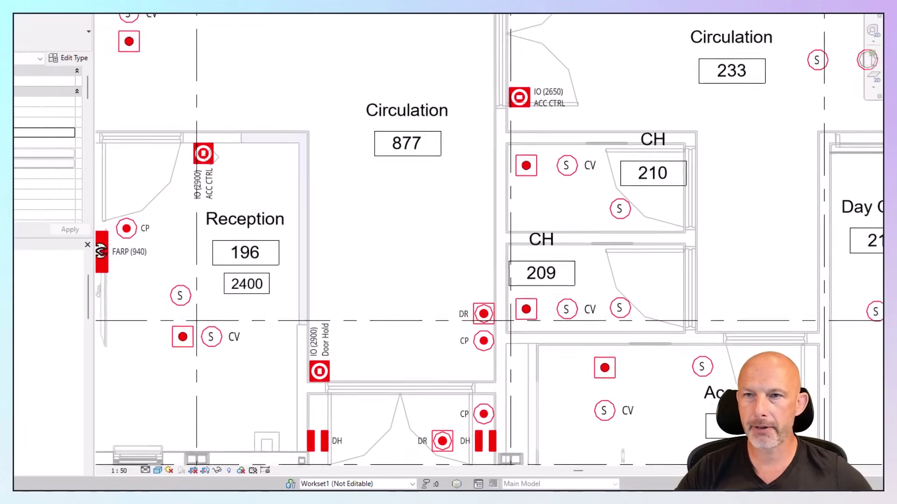
scroll(492, 238, up, 3)
middle_drag(492, 238, 492, 208)
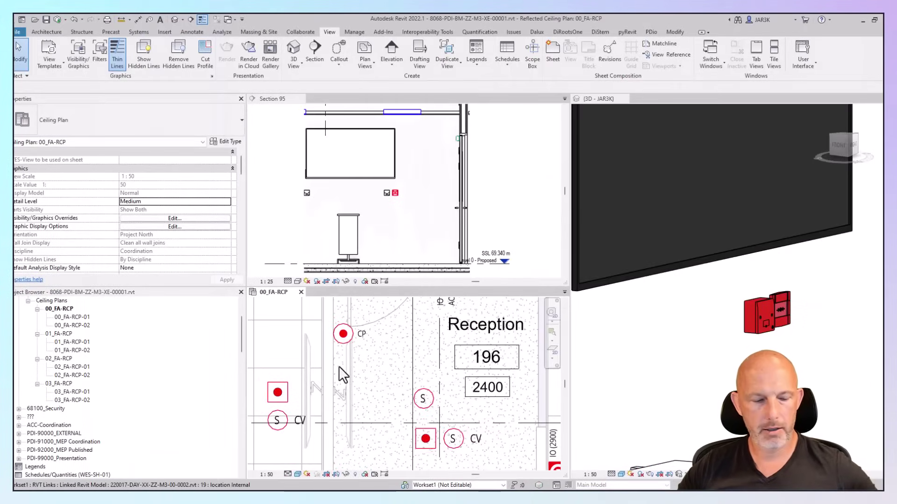
click(339, 367)
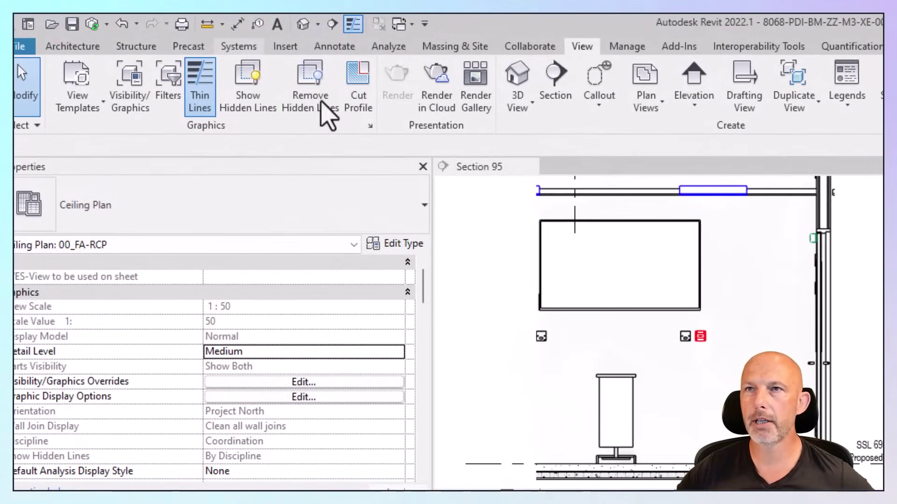
click(140, 32)
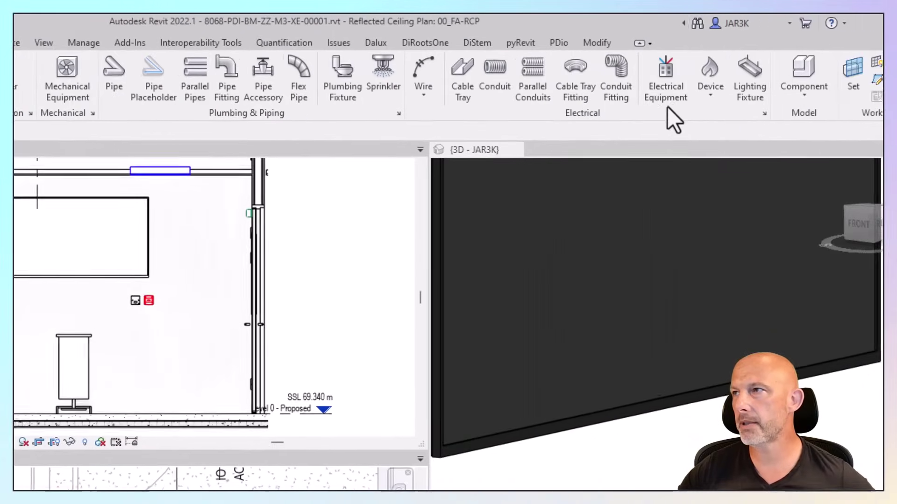
click(664, 103)
click(679, 87)
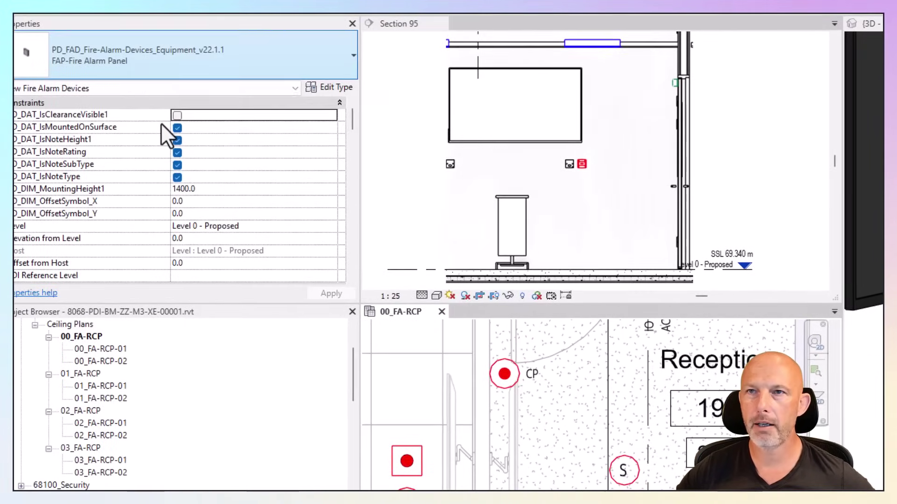
click(161, 55)
click(122, 344)
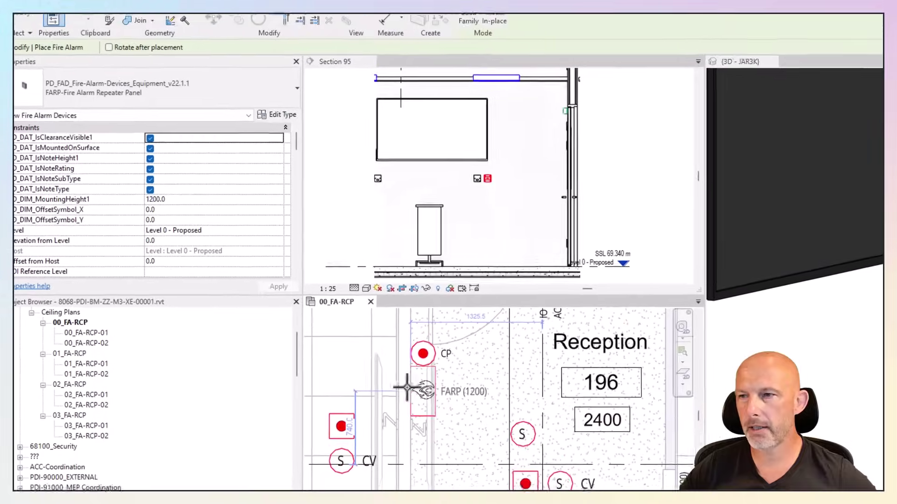
click(406, 388)
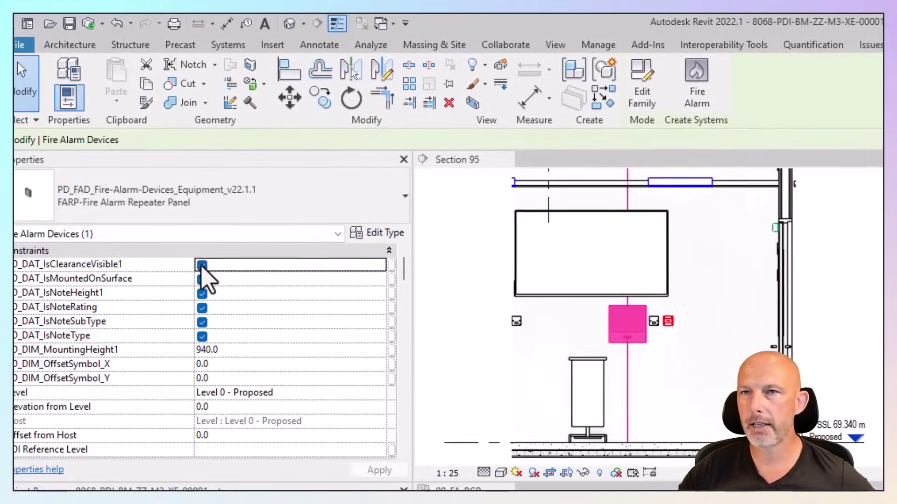
- Turn off the repeater panel's clearance display and set its OffsetSymbol_X to 2
click(123, 160)
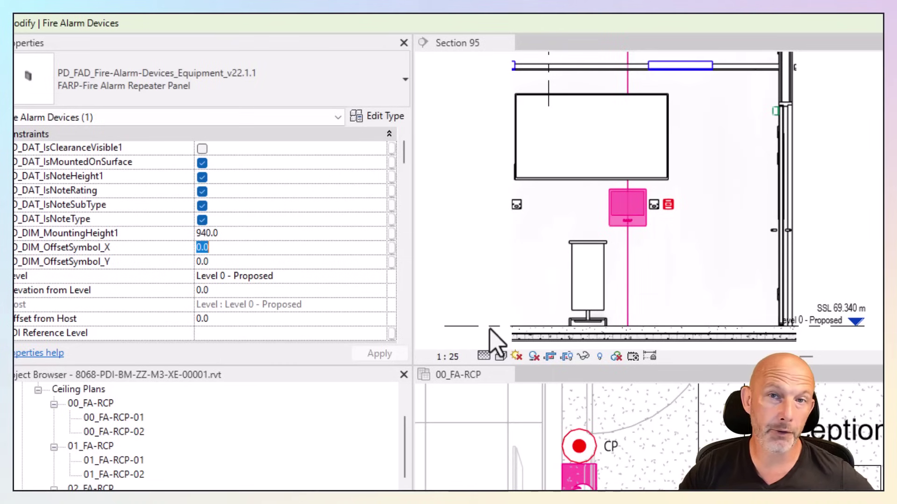
text(2)
click(367, 290)
key(Return)
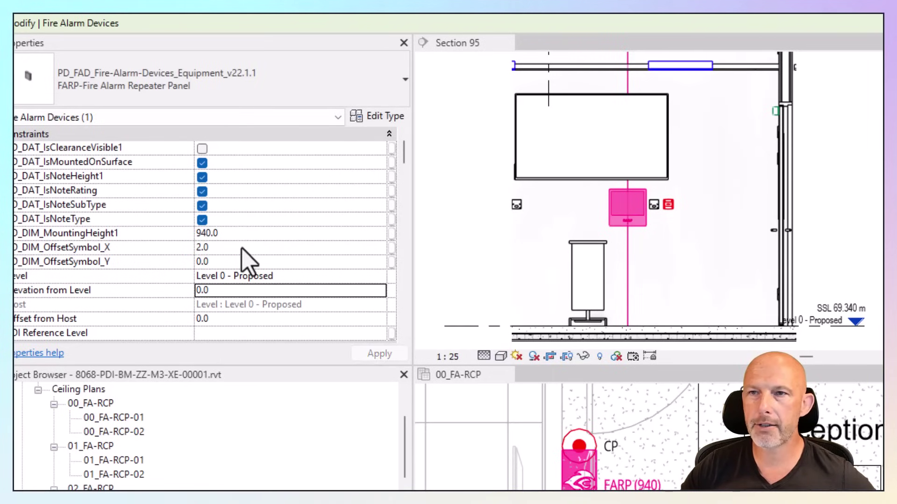
- Set the repeater panel's OffsetSymbol_X to -5
click(242, 248)
text(-5)
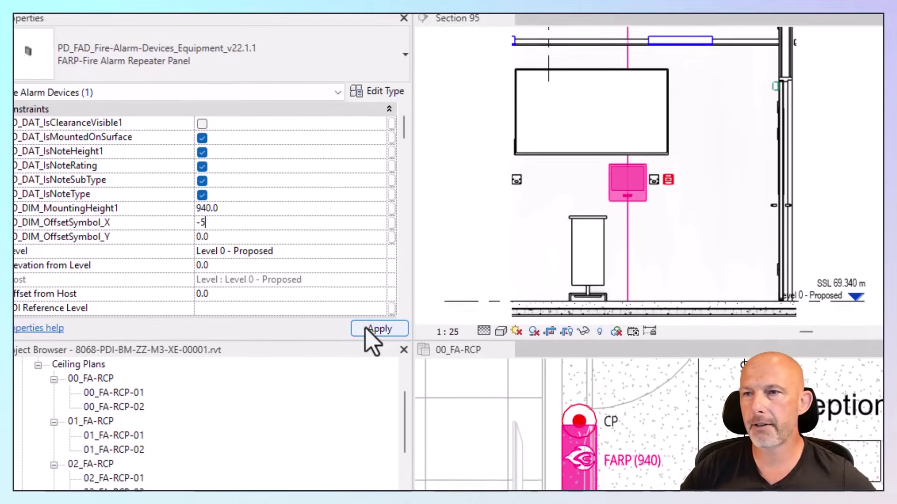
click(371, 327)
- Try the repeater panel's OffsetSymbol_Y at 5 and -5, and reset it to 0
click(235, 235)
text(5.0)
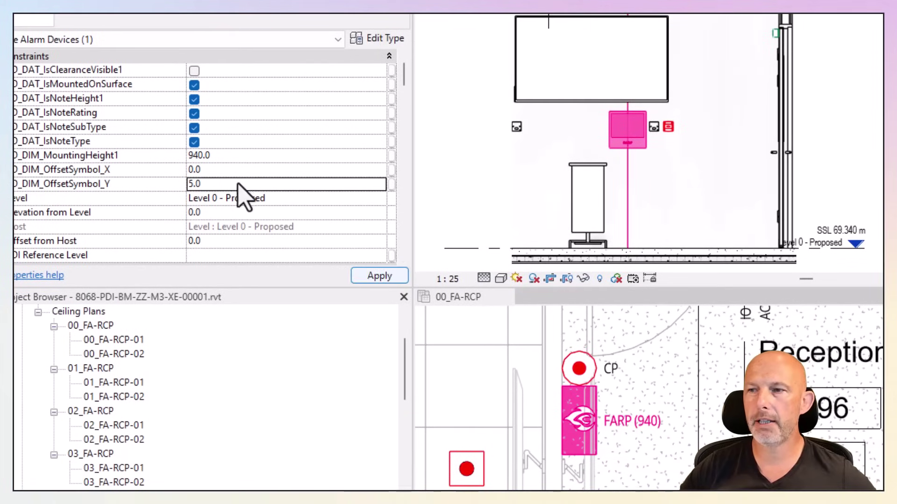
click(224, 184)
text(5-)
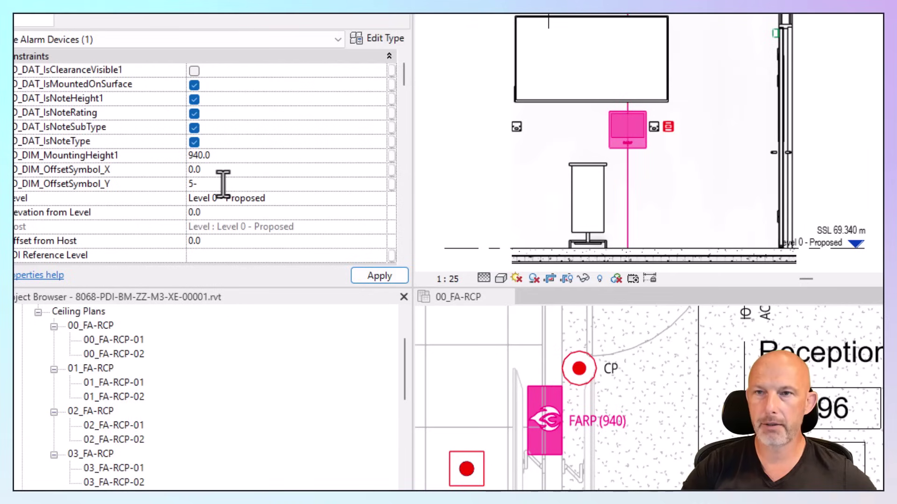
key(Return)
click(256, 185)
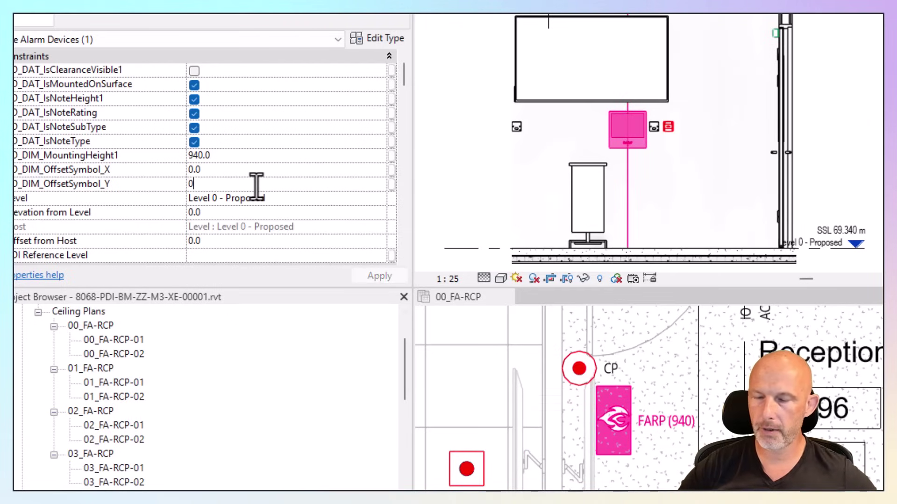
text(0.0)
key(Return)
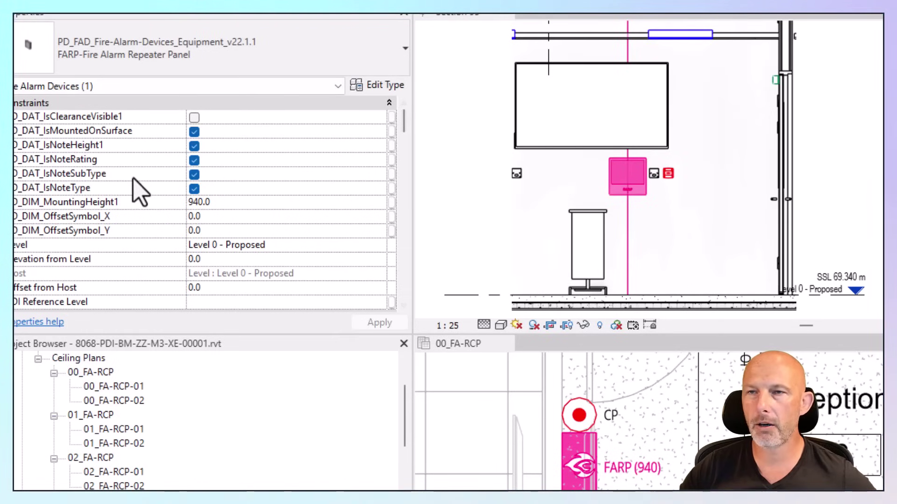
- Set the repeater panel's CeilingHeight1 dimension to 3680
scroll(105, 239, down, 10)
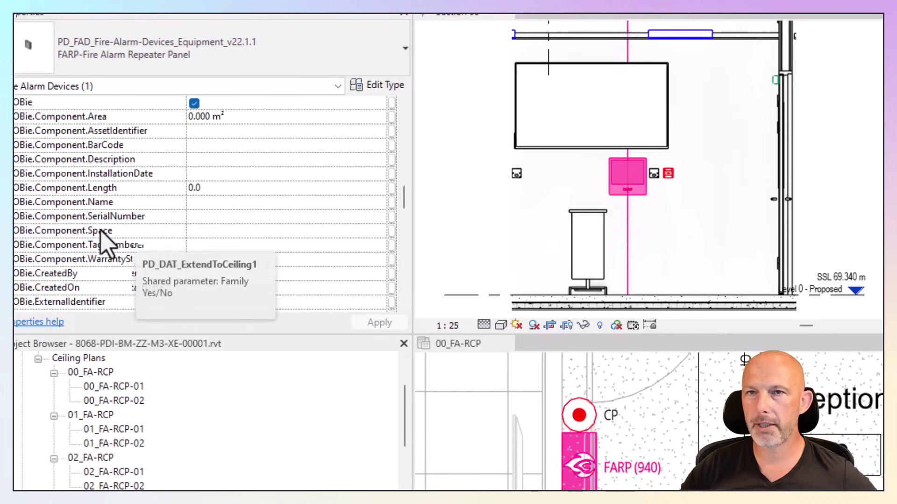
scroll(100, 229, down, 5)
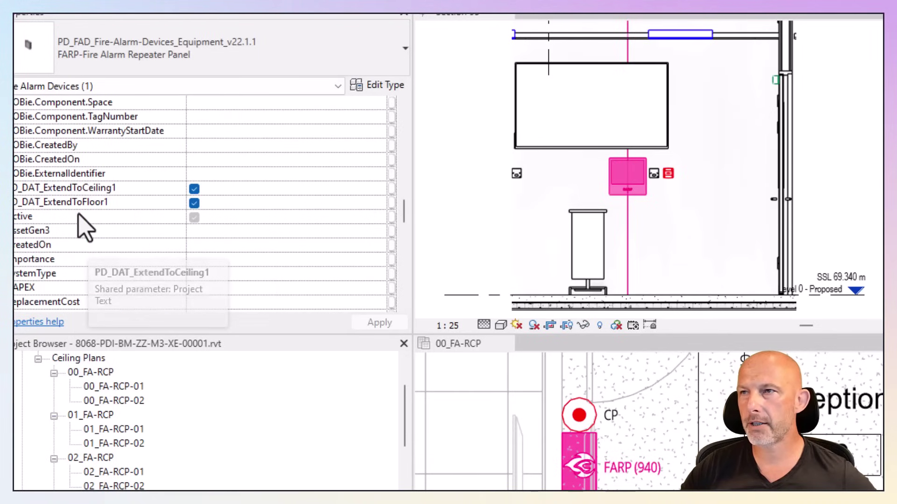
scroll(117, 226, up, 1)
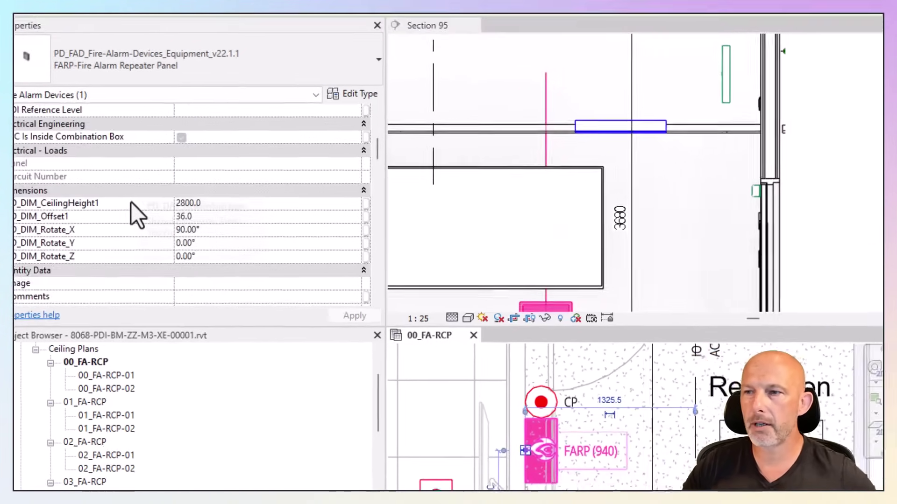
scroll(103, 206, down, 3)
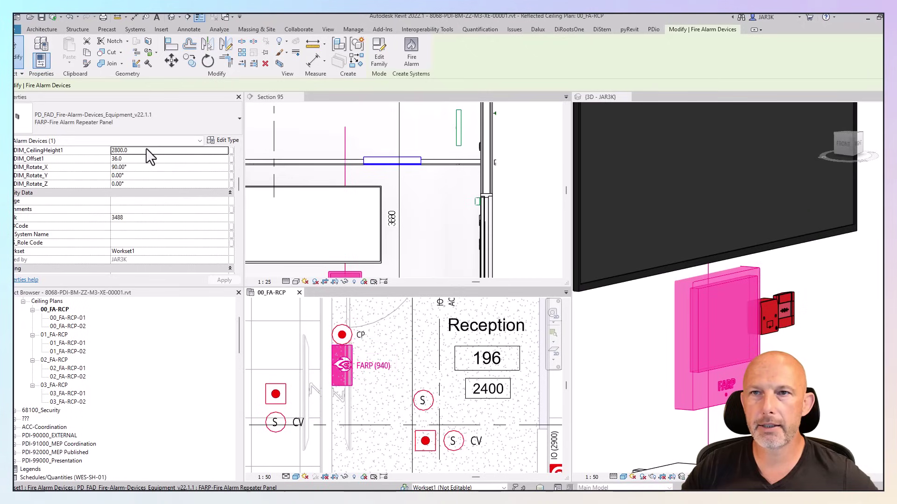
click(156, 145)
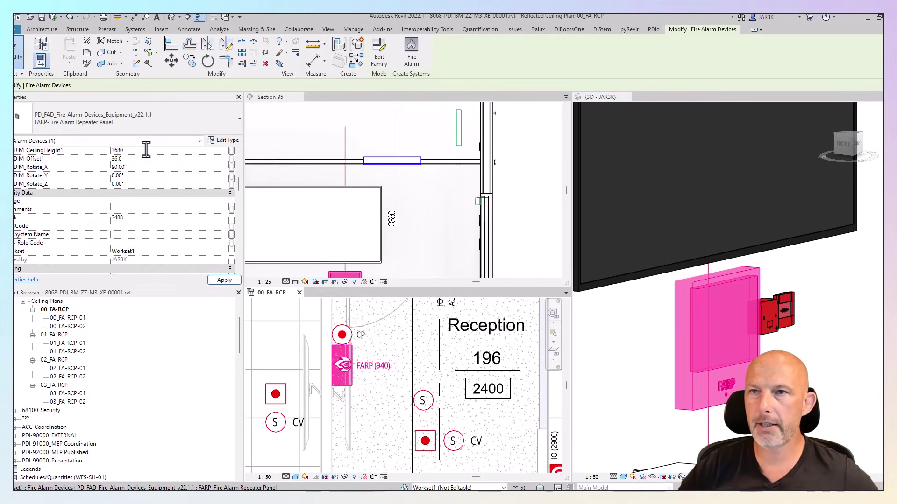
key(Return)
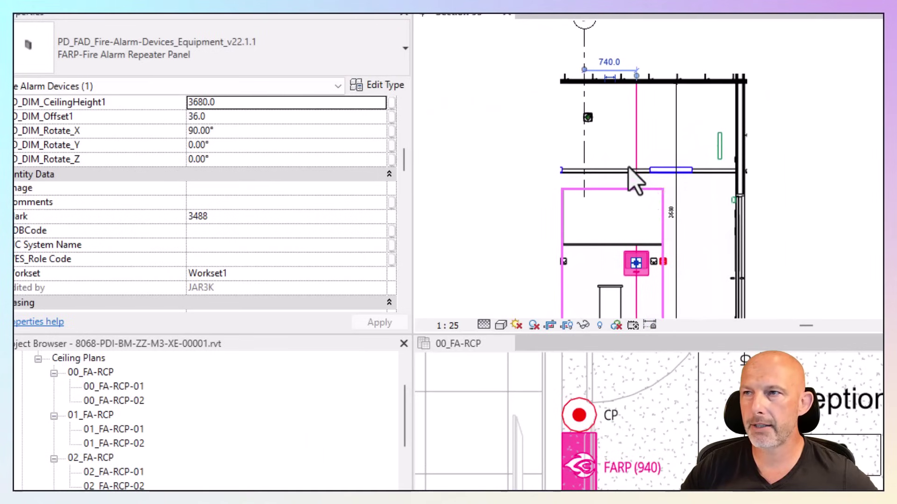
- Try switching off the repeater panel's ExtendToCeiling1 and ExtendToFloor1 options, and undo both changes
middle_drag(628, 168, 627, 142)
scroll(201, 206, up, 1)
scroll(201, 205, down, 10)
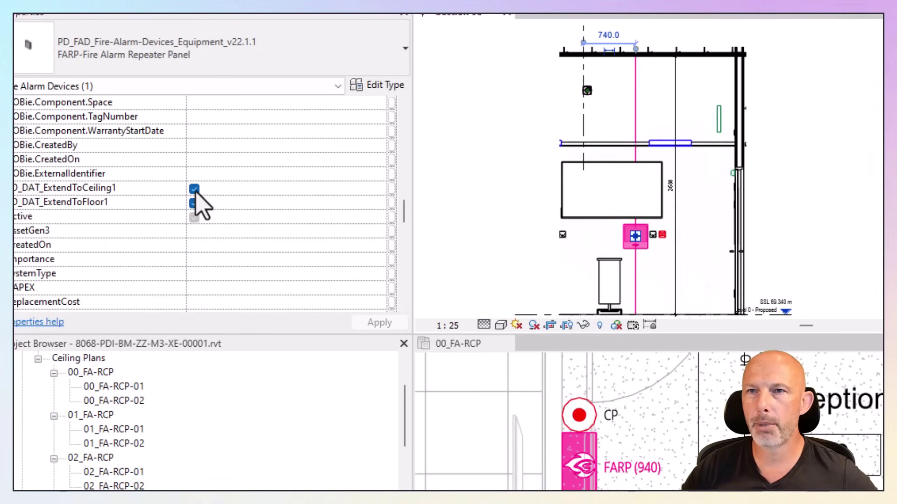
click(195, 191)
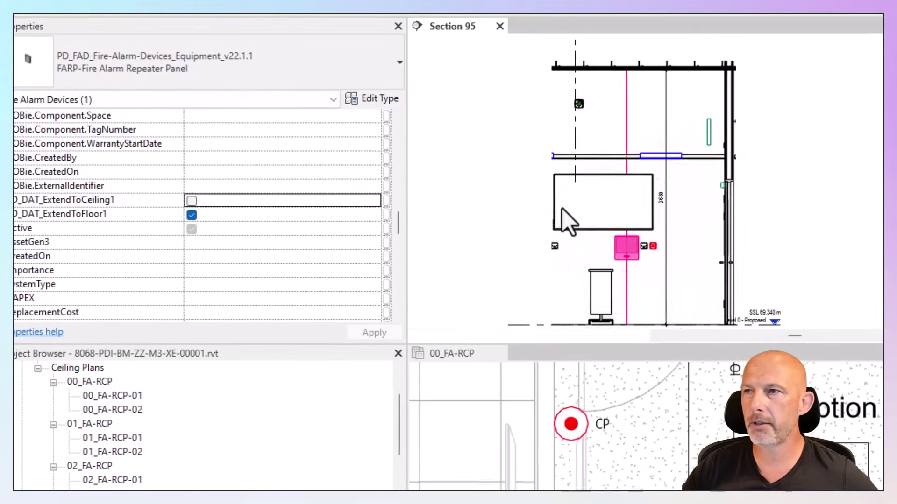
click(195, 203)
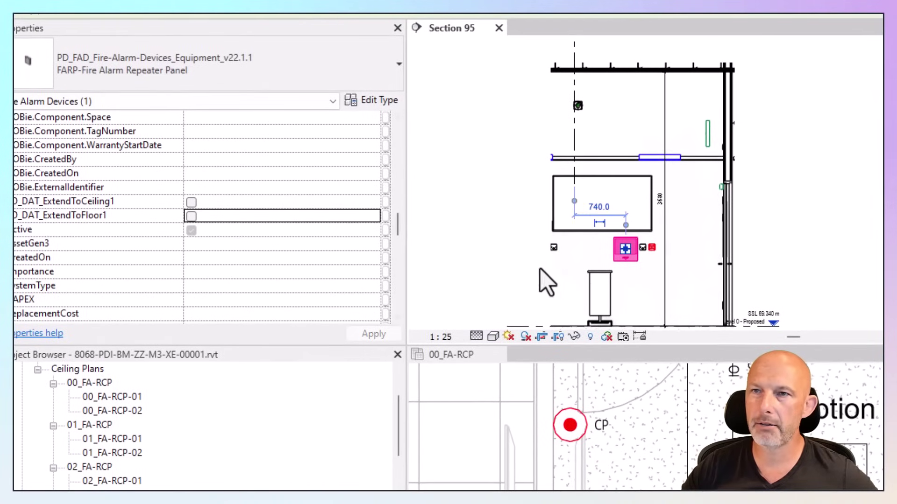
key(ctrl+z)
key(ctrl+z)
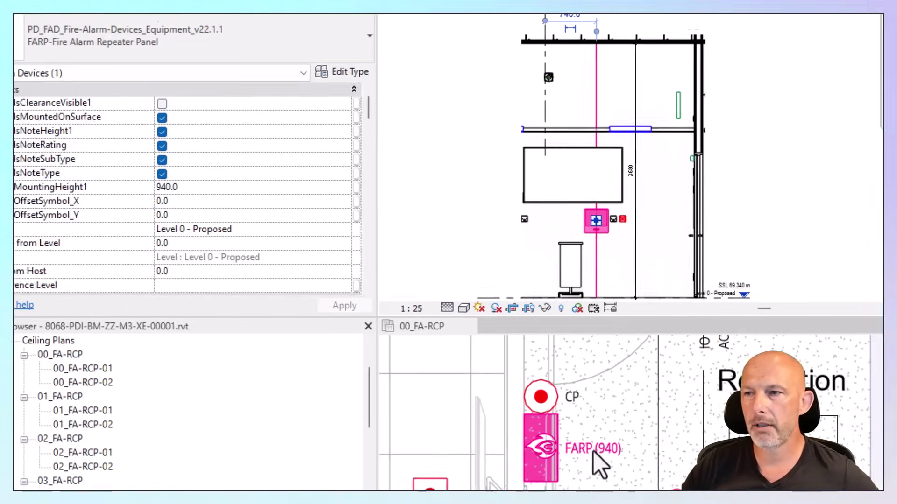
- Try toggling the repeater panel's height note and review the COBie and classification parameters in the family's types
key(ctrl)
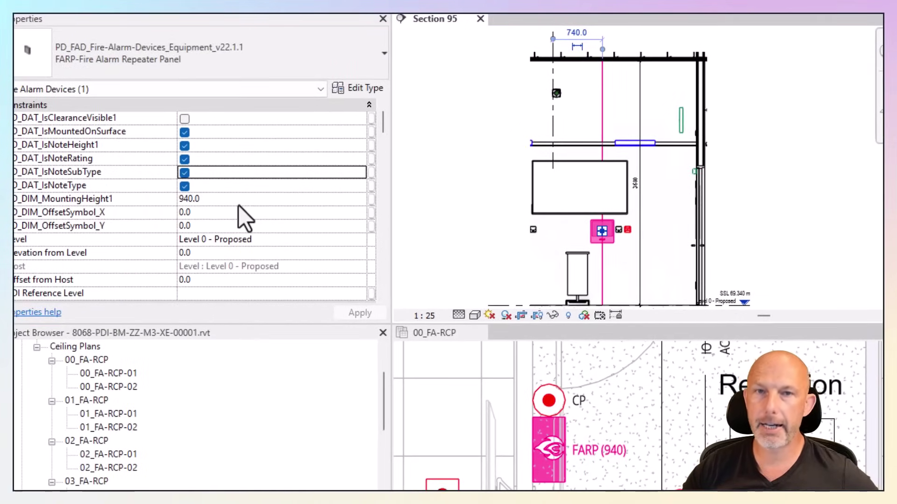
click(185, 145)
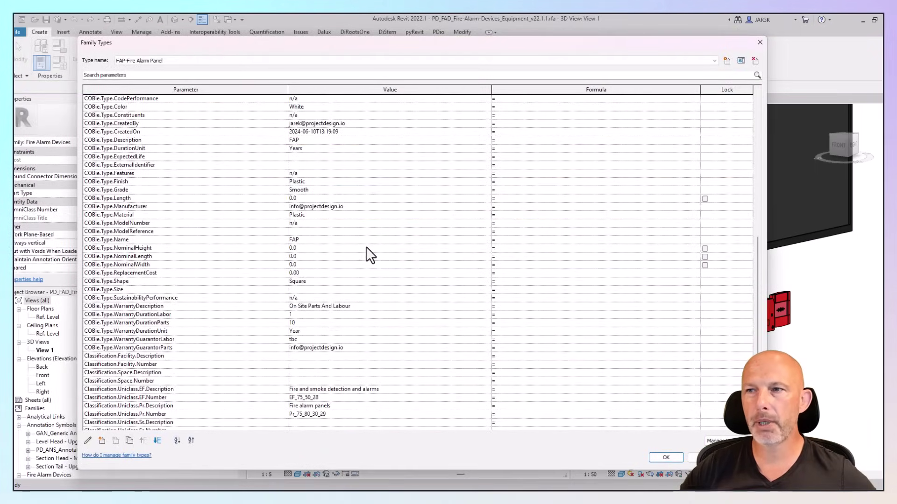
scroll(367, 249, down, 5)
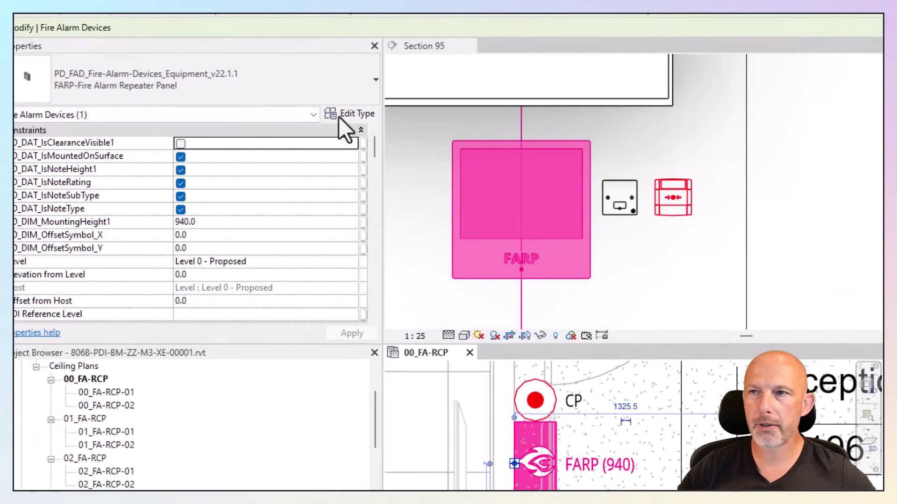
- Duplicate the repeater panel's type as FARP-Fire Alarm Repeater Panel (custom), with asset depth 140, height 500 and width 500
click(340, 116)
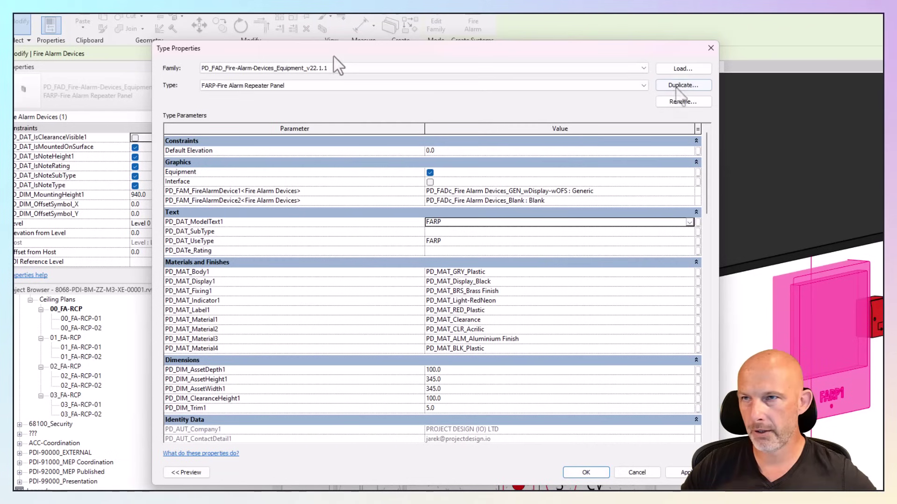
click(678, 87)
scroll(454, 279, down, 3)
click(454, 277)
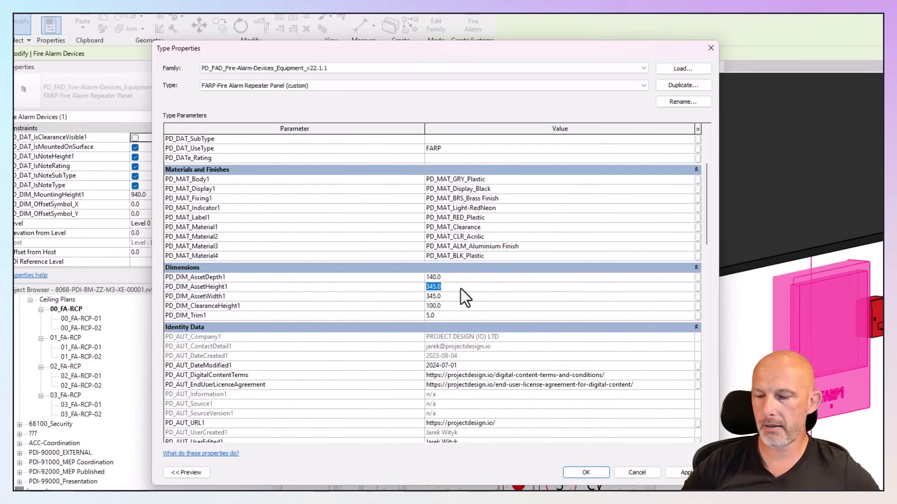
click(481, 292)
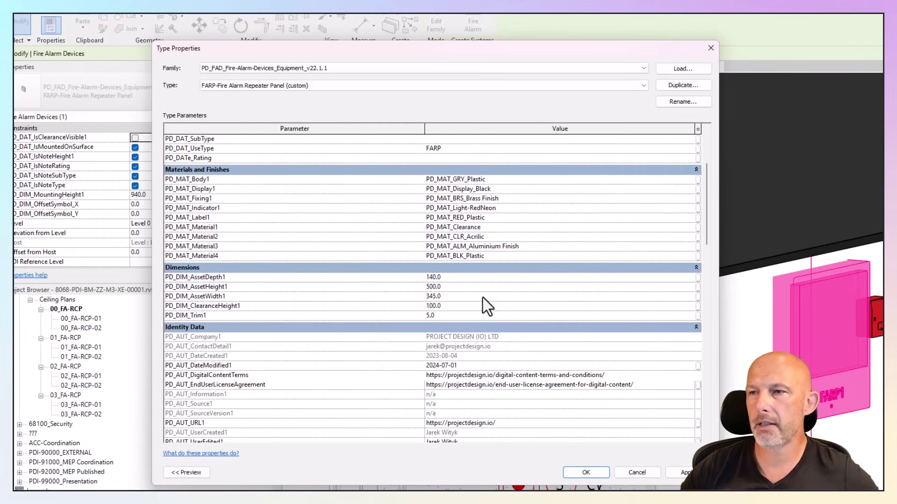
text(500)
click(679, 473)
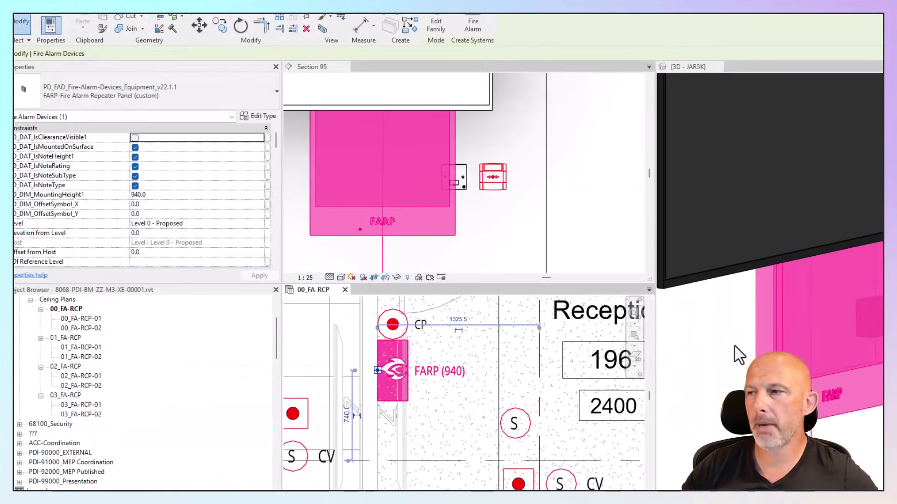
- Examine the resized repeater panel and the neighbouring call point below the wall screen in the 3D view
click(738, 355)
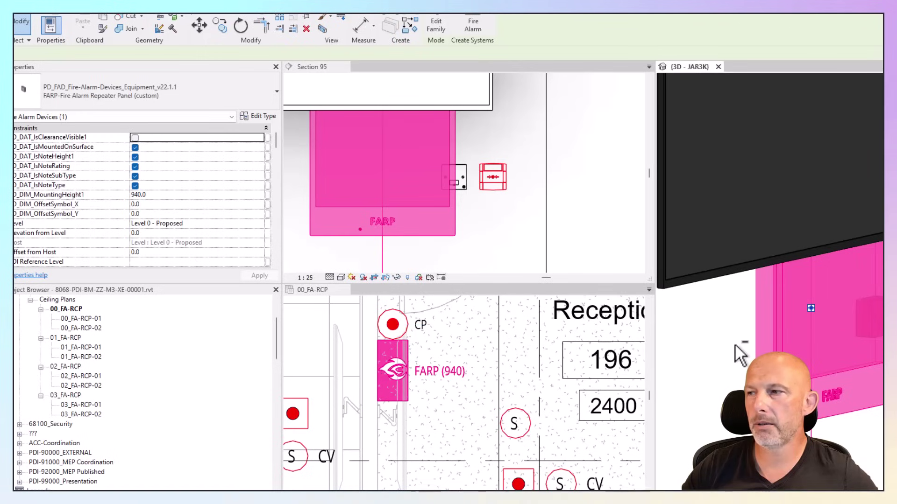
scroll(714, 369, down, 2)
middle_drag(747, 373, 701, 370)
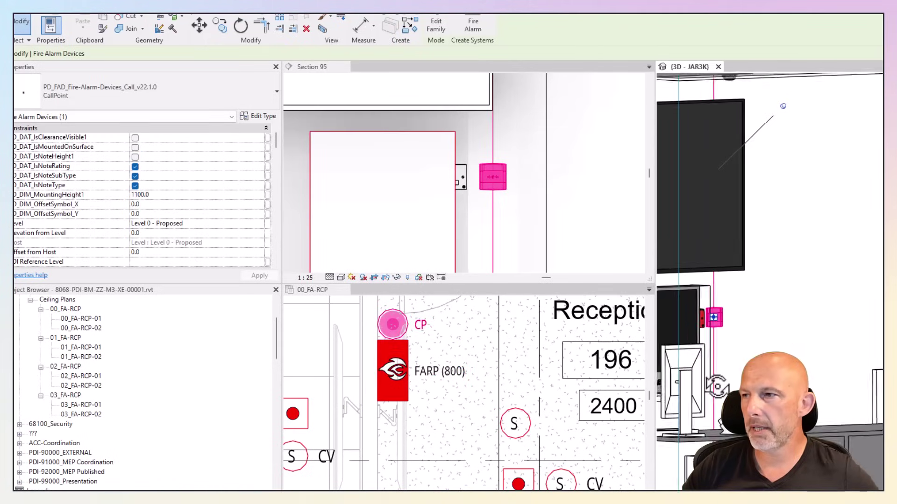
scroll(706, 376, up, 5)
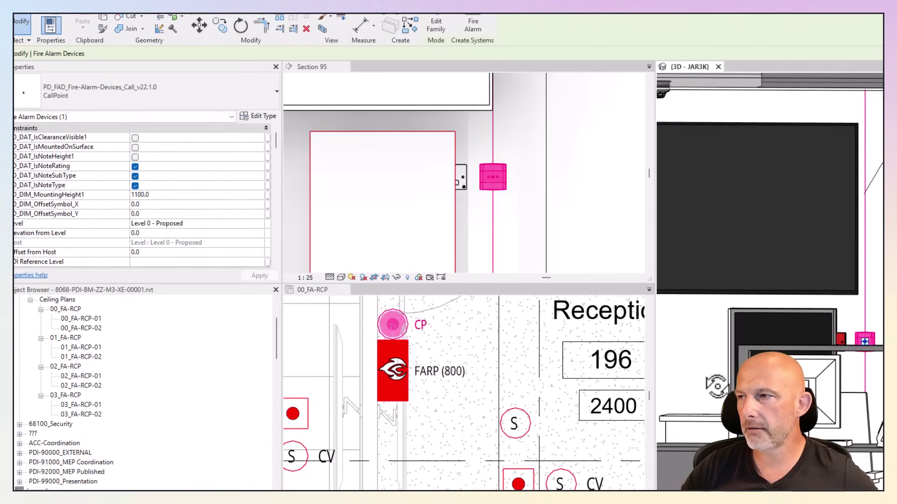
shift+middle_drag(705, 379, 836, 279)
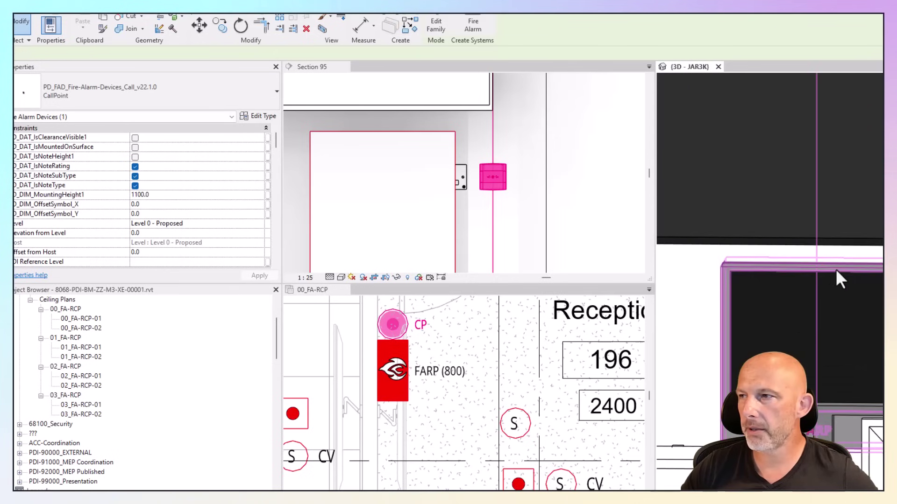
- Change the type of the custom repeater panel below the wall screen to Generic-FAP
click(836, 278)
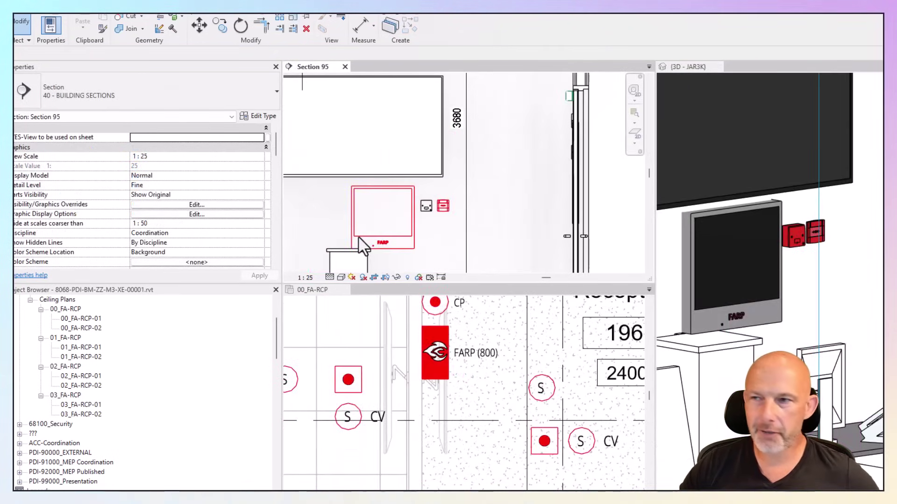
click(360, 242)
middle_drag(361, 242, 374, 240)
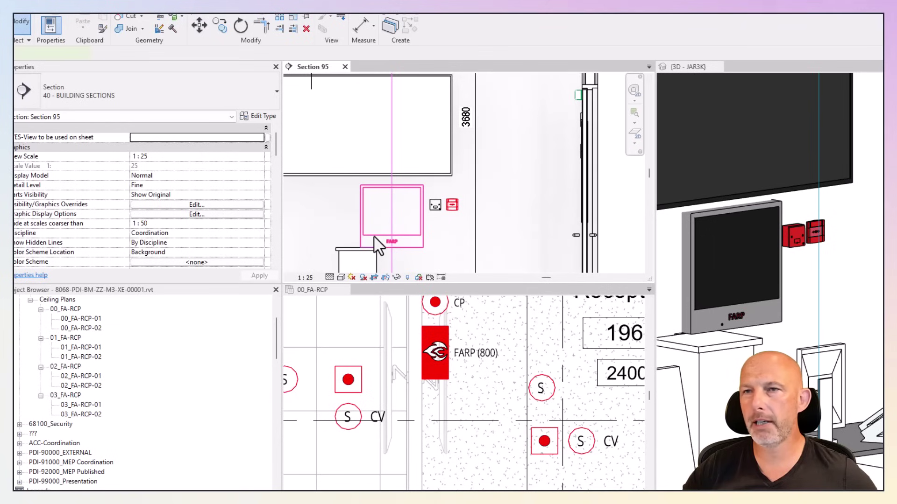
click(378, 245)
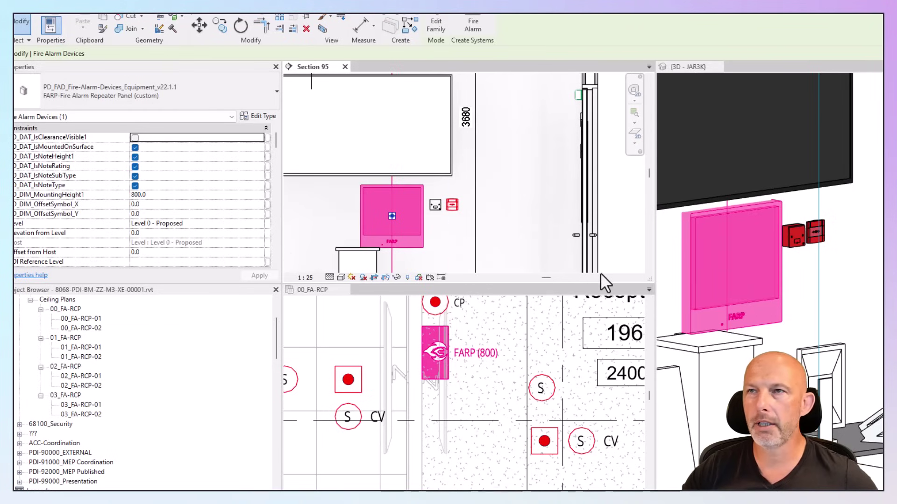
click(105, 87)
click(71, 207)
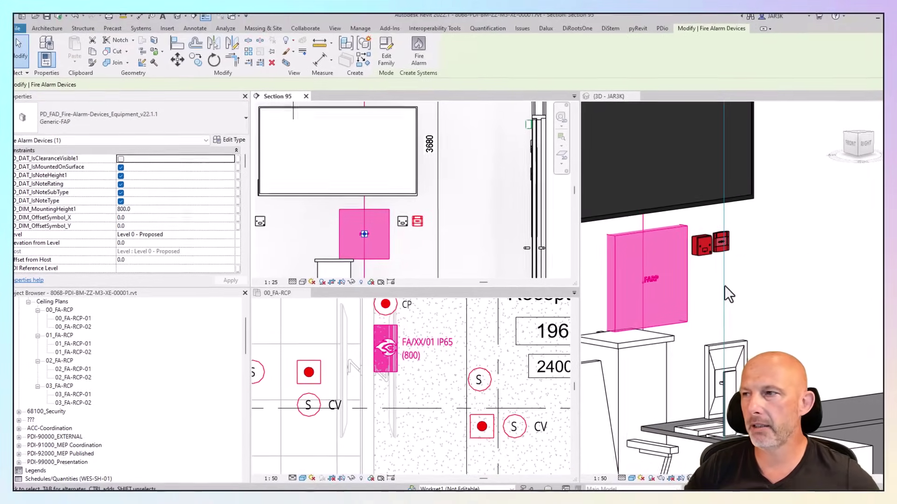
- Examine the generic fire alarm panel's body and FARP lettering in the 3D view
click(802, 287)
scroll(785, 282, up, 3)
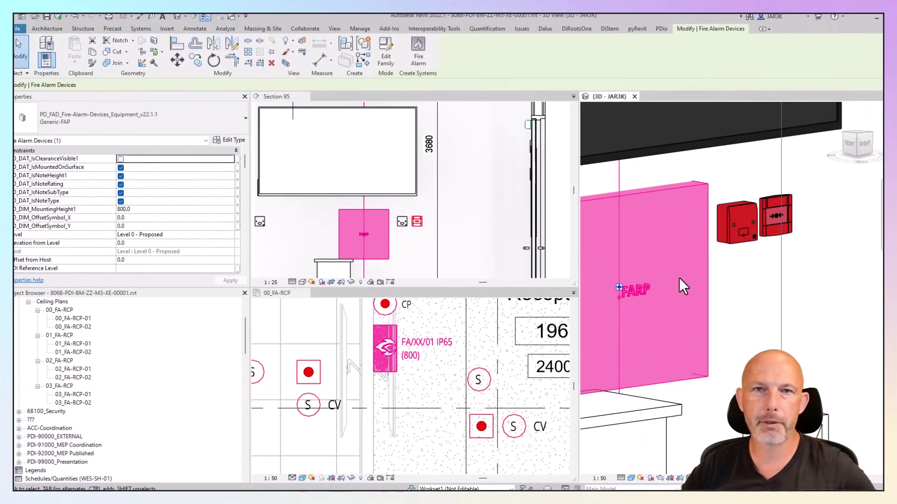
key(Escape)
scroll(679, 281, down, 1)
middle_drag(599, 322, 652, 310)
scroll(651, 311, up, 1)
click(632, 306)
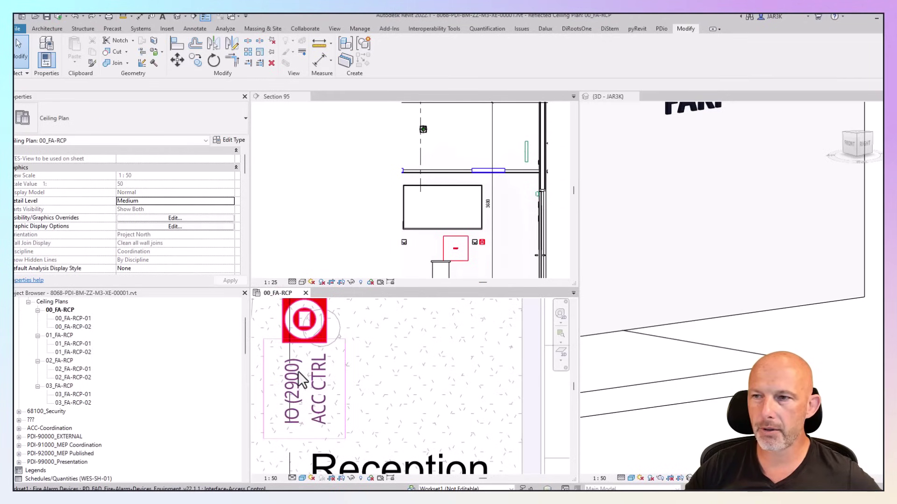
- Examine the interface symbols and notes in the 00_FA-RCP ceiling plan, including the motorised fire damper interface
scroll(299, 378, down, 3)
middle_drag(414, 463, 354, 391)
scroll(355, 390, up, 4)
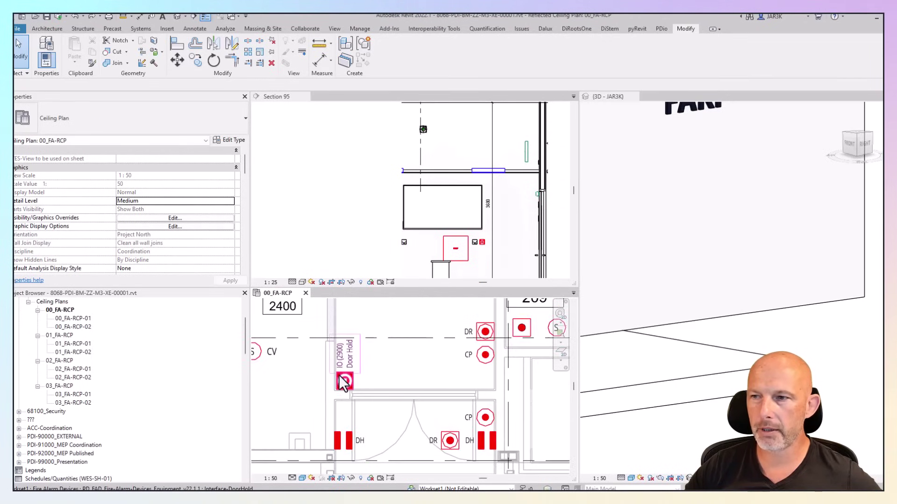
scroll(344, 382, down, 3)
scroll(356, 367, up, 5)
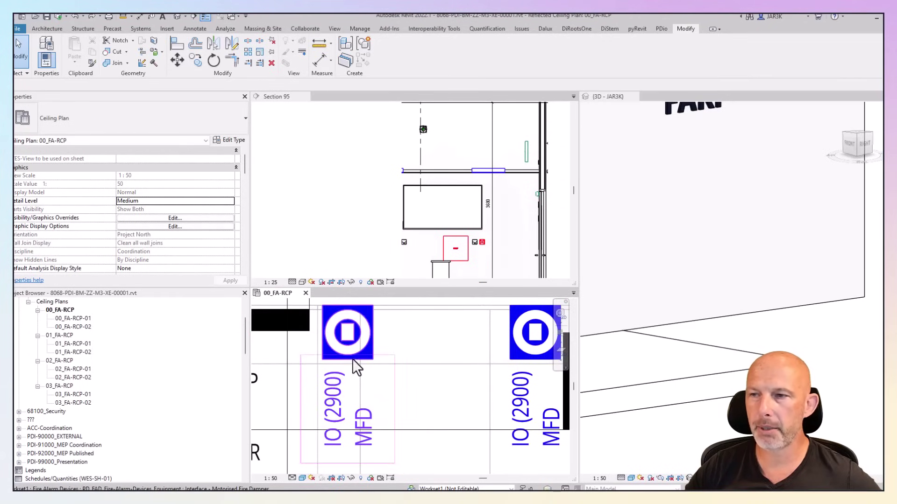
click(353, 360)
scroll(353, 359, down, 4)
scroll(458, 370, up, 3)
scroll(439, 362, down, 1)
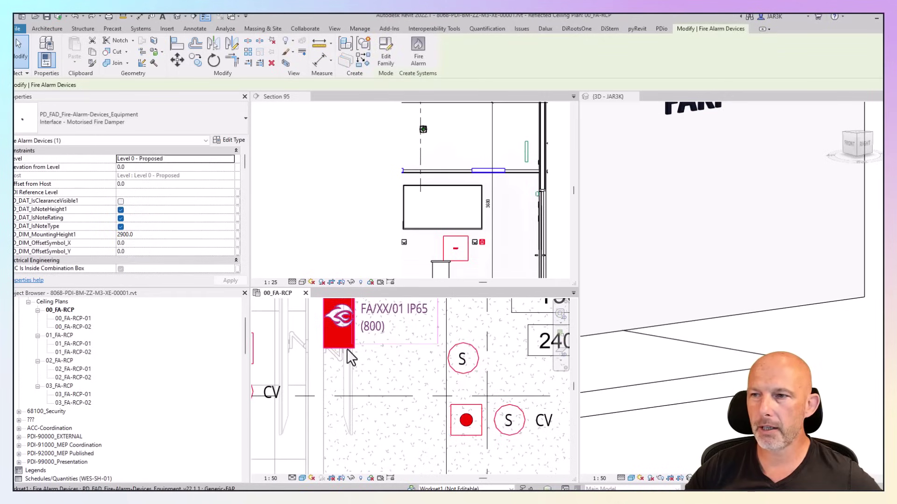
- Copy the generic fire alarm panel beside the original and change the copy's type to Interface-Access Control
click(347, 350)
middle_drag(412, 371, 476, 384)
key(c)
key(o)
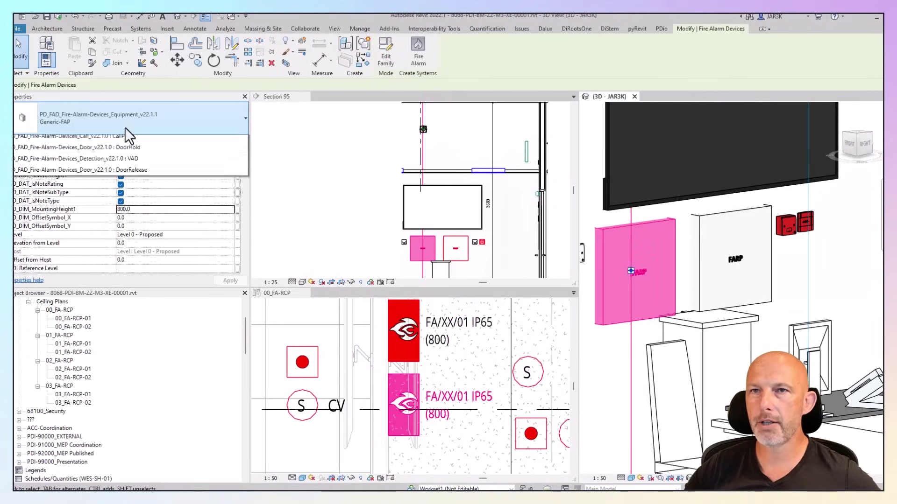
click(182, 125)
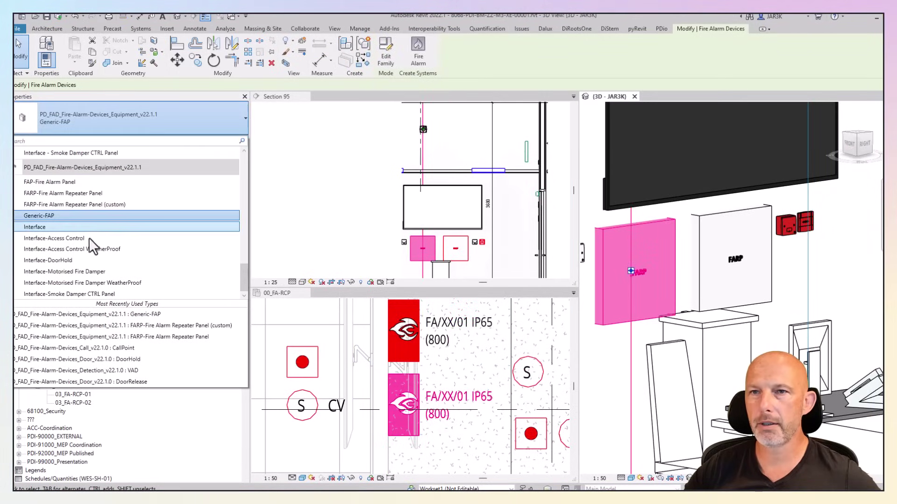
click(90, 239)
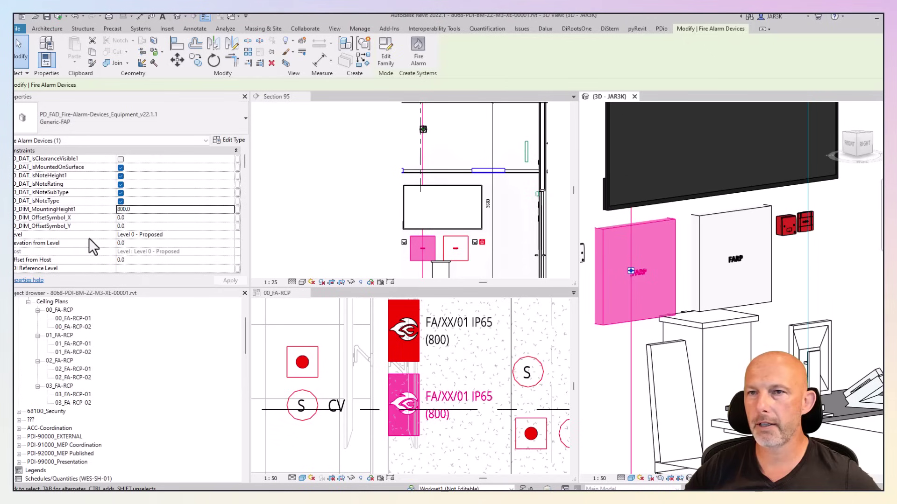
- Set the access control interface's mounting height to 900 and its X rotation to 1800°
click(138, 210)
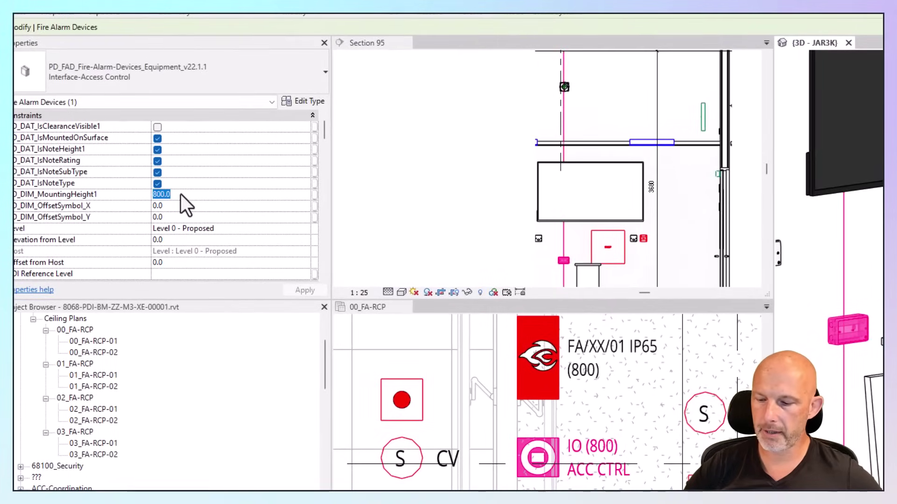
text(900)
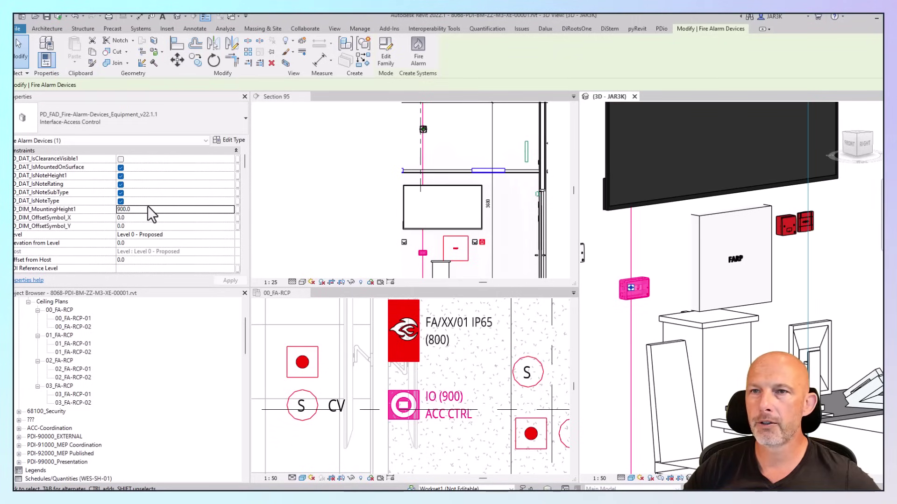
scroll(147, 205, down, 5)
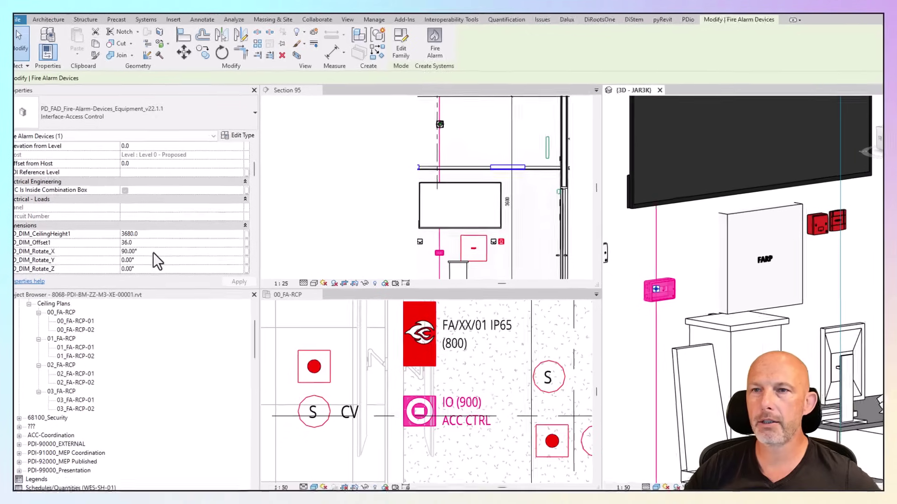
click(154, 252)
text(1800)
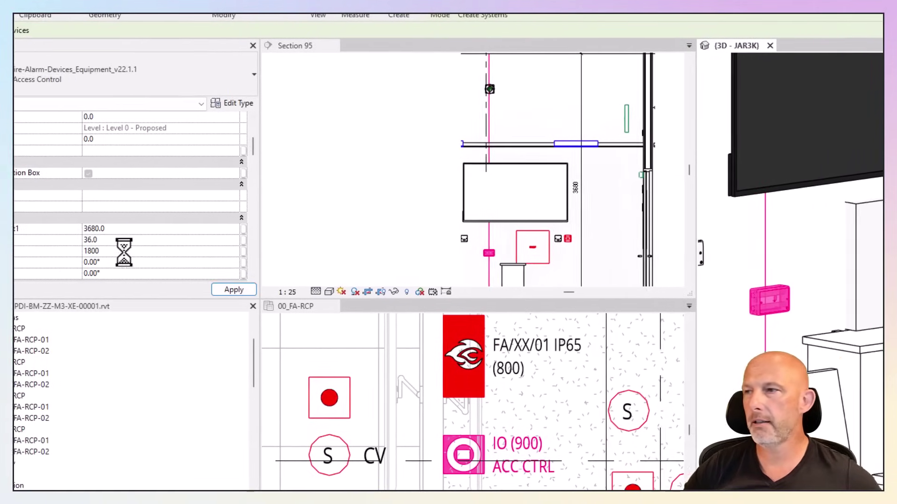
- Set the access control interface's mounting height to its ceiling height value, 3680, and inspect it under the ceiling in 3D
scroll(776, 401, down, 3)
mouse_move(774, 382)
middle_down()
mouse_move(782, 410)
mouse_move(765, 394)
middle_up()
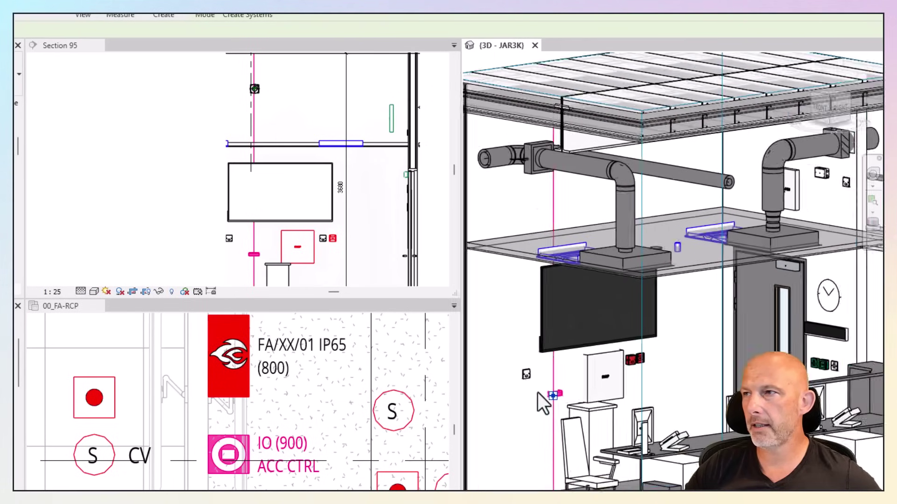
scroll(537, 394, up, 3)
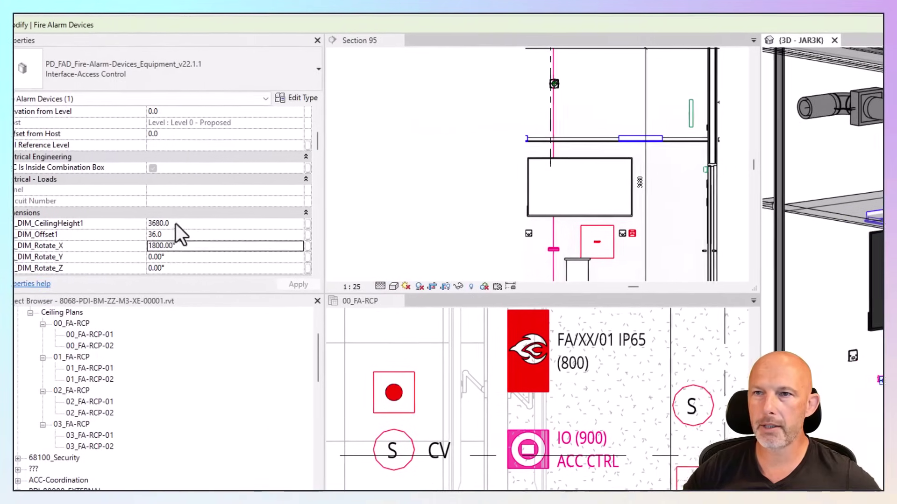
drag(175, 223, 140, 222)
scroll(167, 197, up, 4)
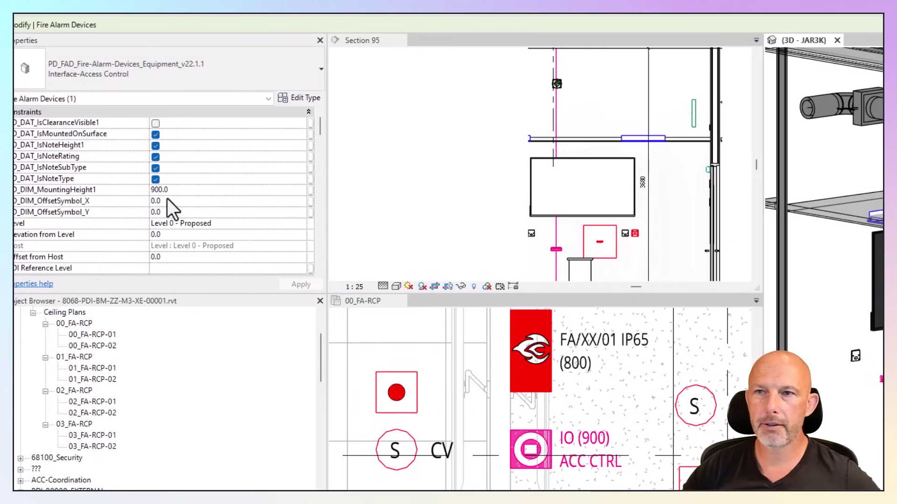
click(178, 189)
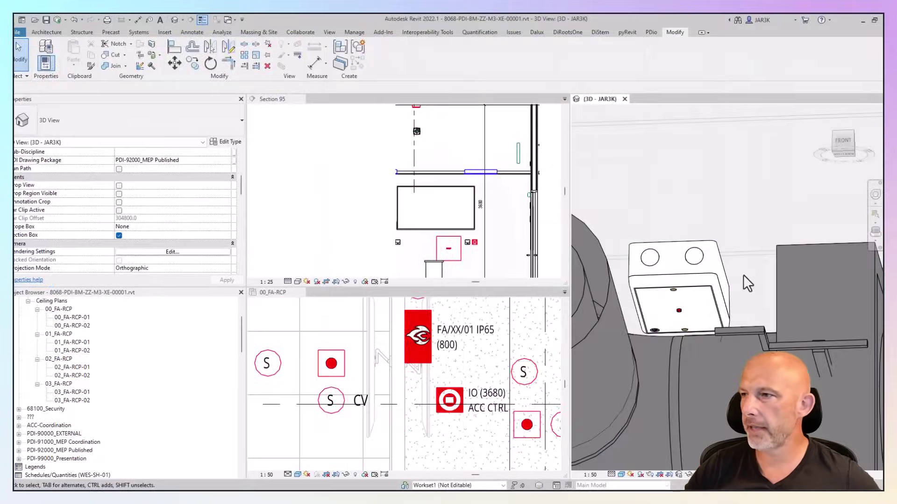
scroll(744, 275, down, 1)
middle_drag(743, 274, 726, 327)
scroll(711, 326, down, 1)
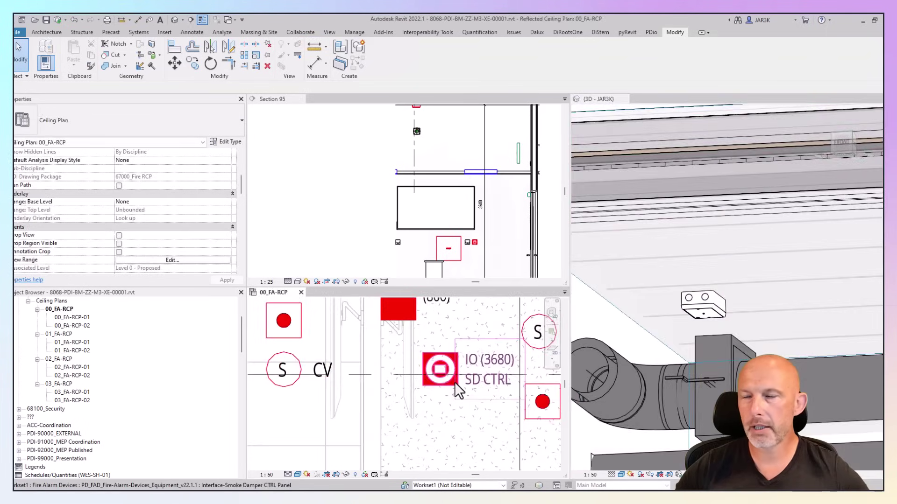
- Duplicate the smoke damper control interface's type as Interface-AOV, with model text and use type AOV and an empty subtype
click(455, 388)
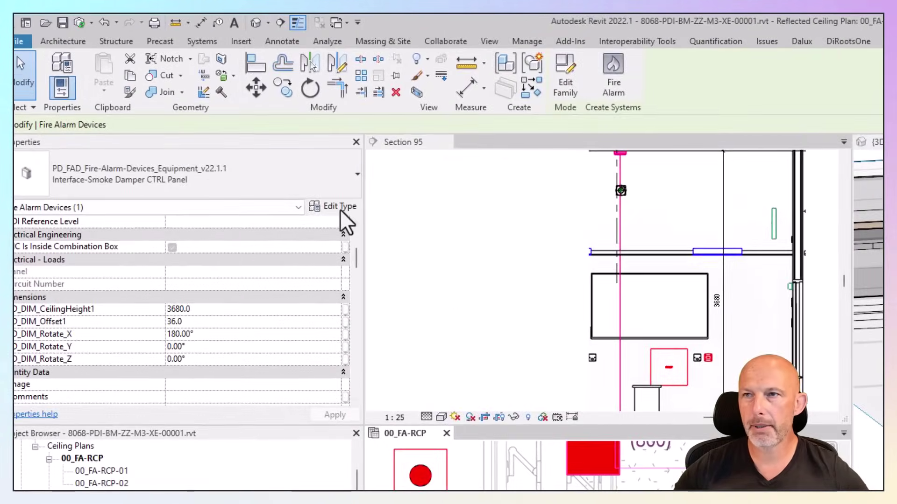
click(332, 206)
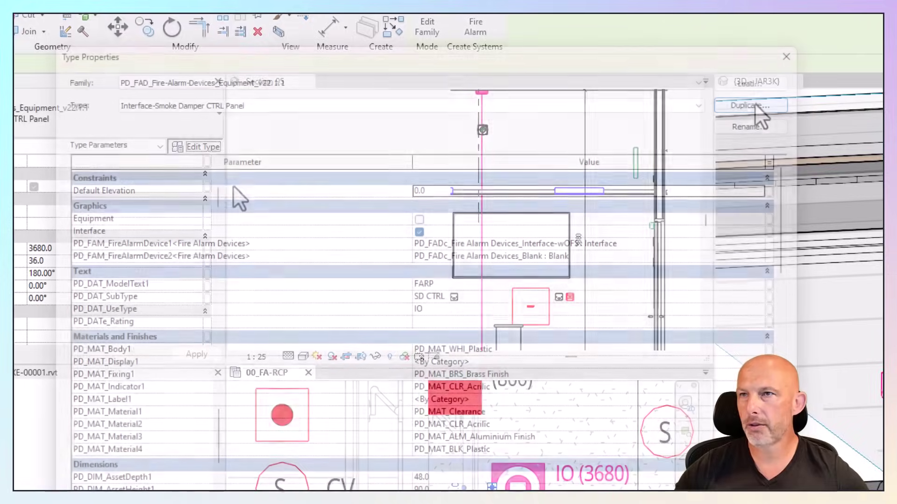
click(747, 106)
text(Interface-AOV)
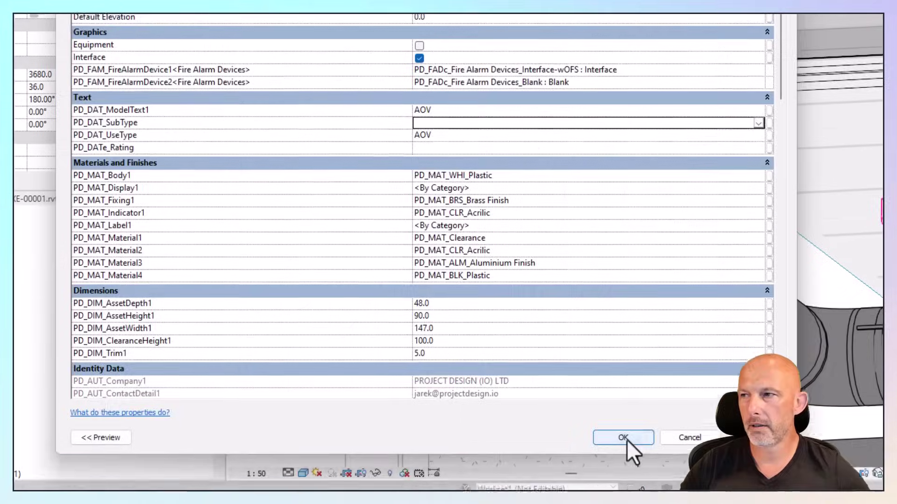
click(626, 439)
- Mount the second AOV interface at floor level with an X rotation of 0 and inspect it in 3D
scroll(668, 276, down, 5)
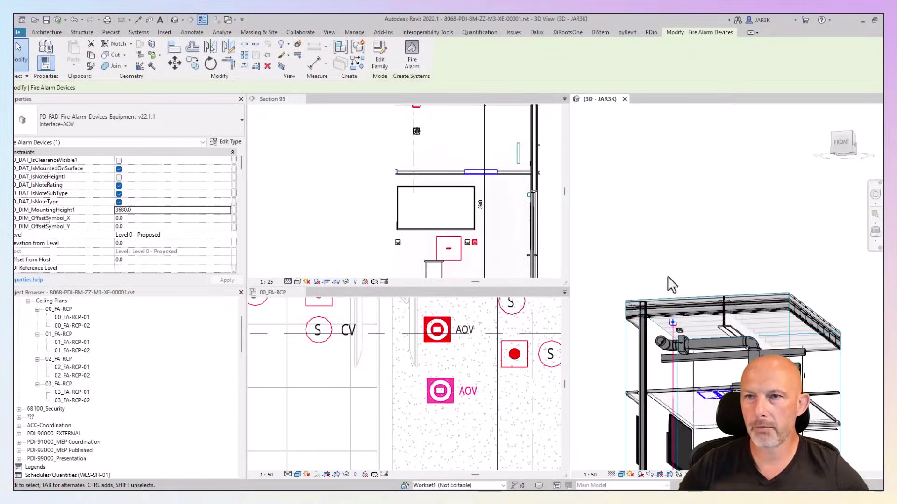
text(0)
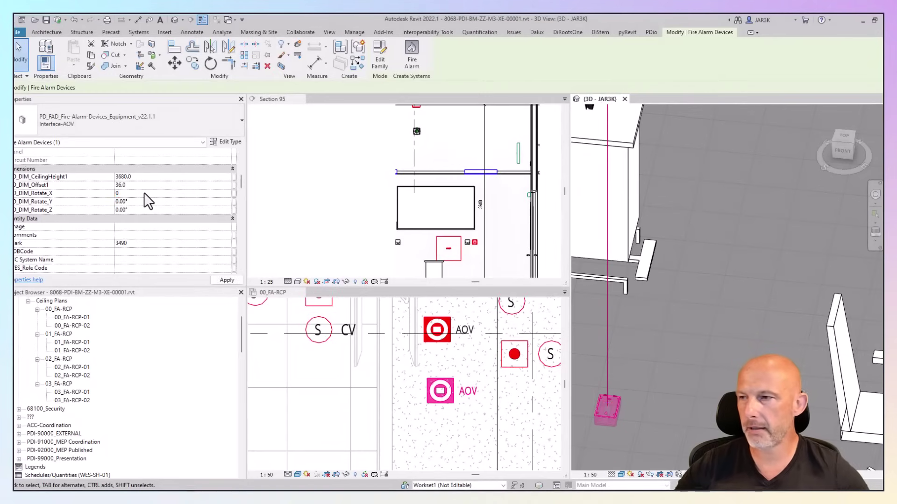
click(655, 376)
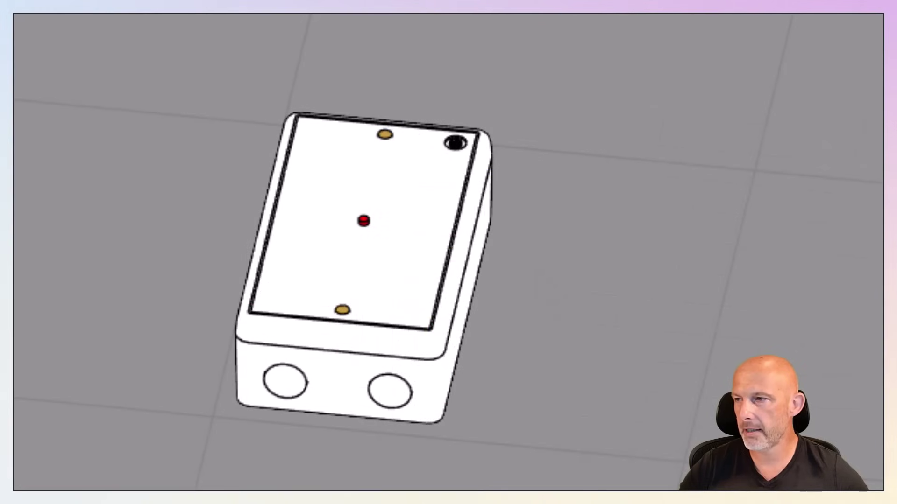